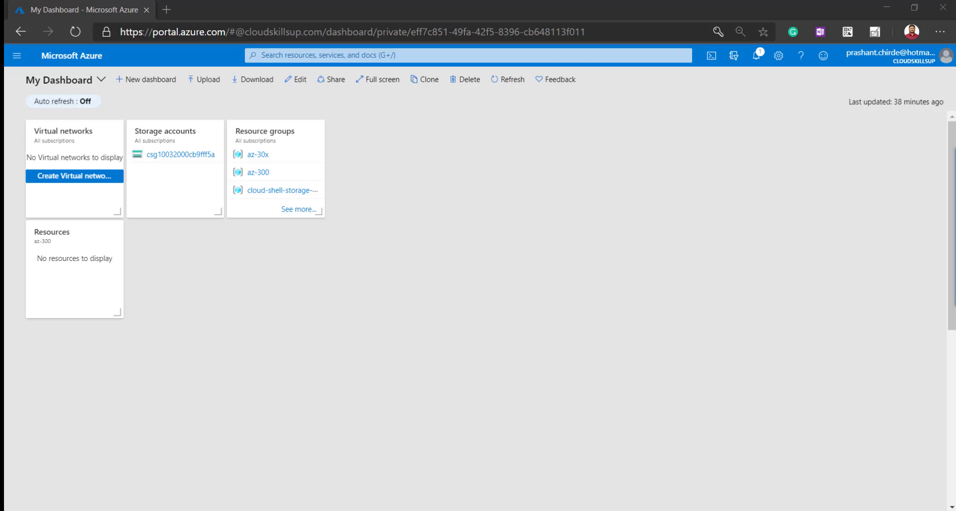
# Start a new virtual machine from All services > Virtual machines > Add > Virtual machine
pyautogui.click(17, 56)
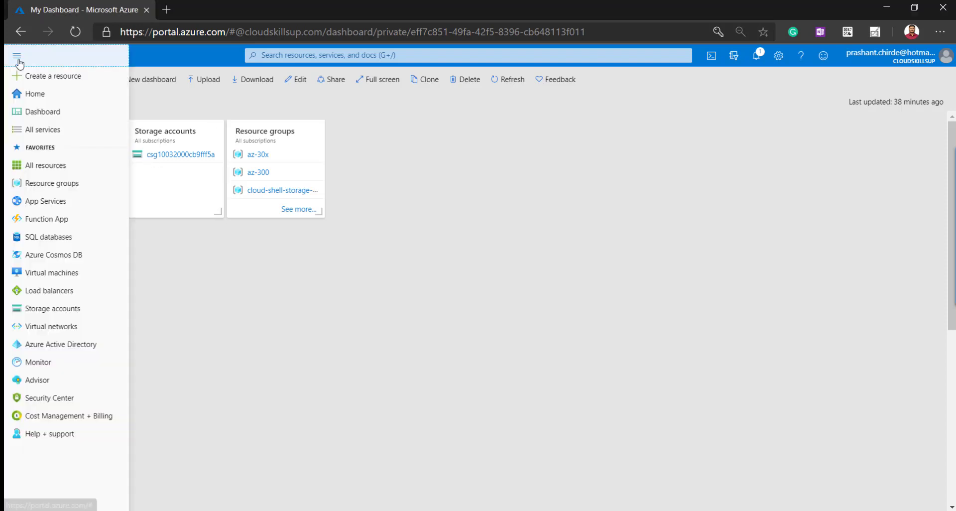
pyautogui.click(64, 138)
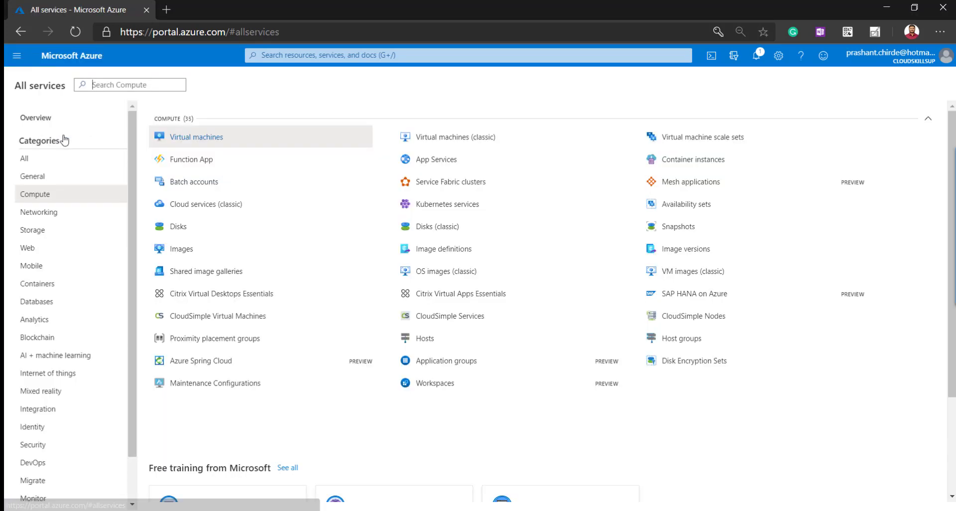
pyautogui.click(176, 145)
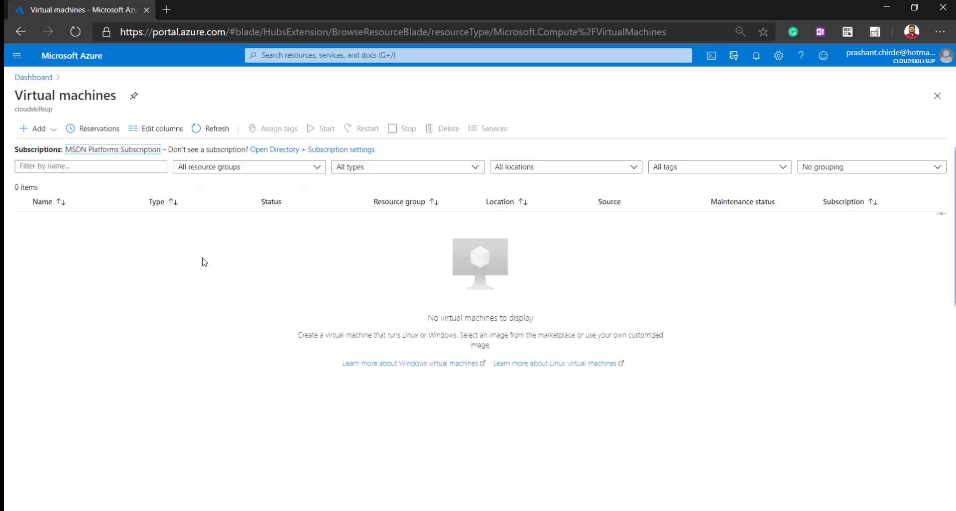
pyautogui.click(30, 130)
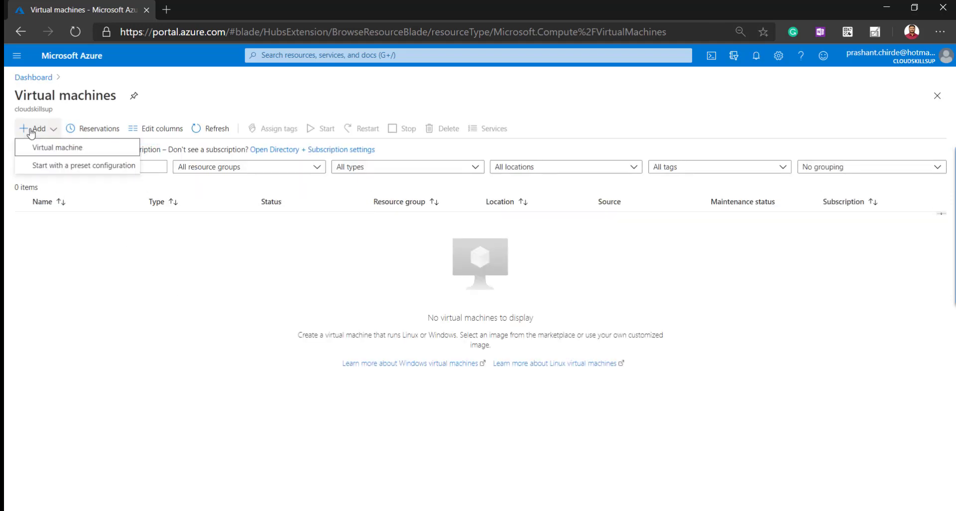
pyautogui.click(58, 149)
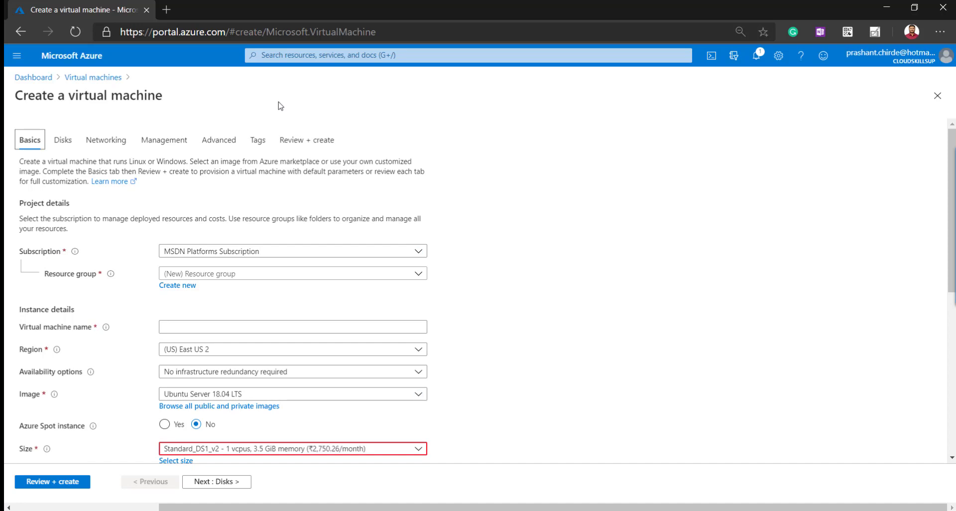
# Put the new VM in resource group az-30x and name it cloudskills-vm
pyautogui.click(276, 280)
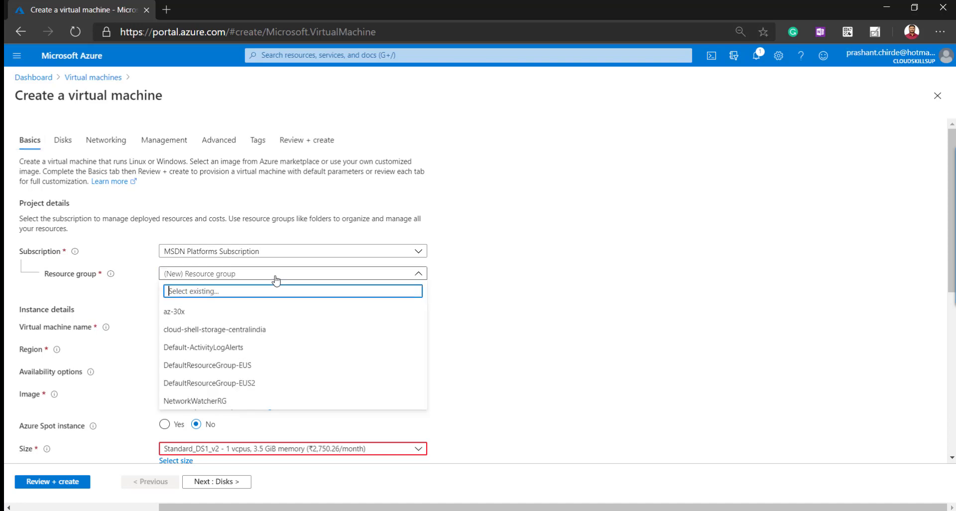
pyautogui.click(182, 314)
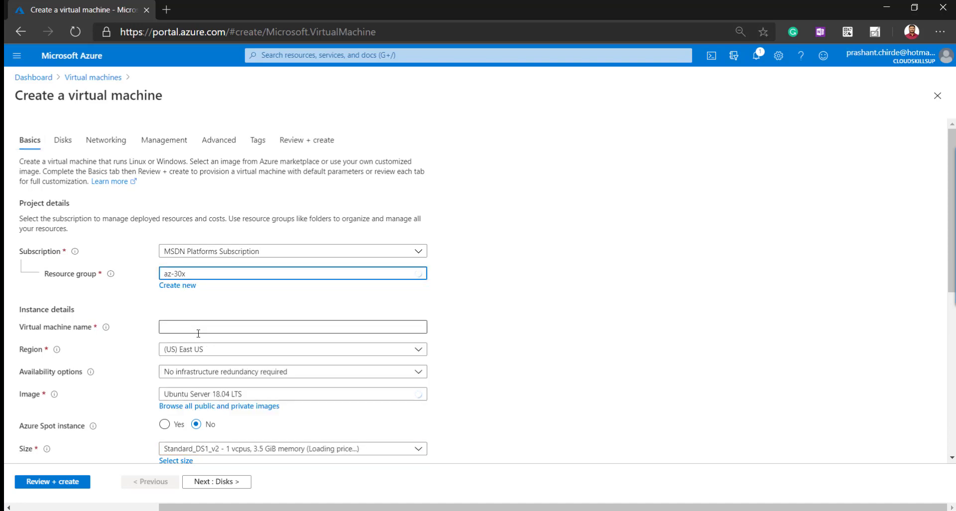
pyautogui.click(201, 323)
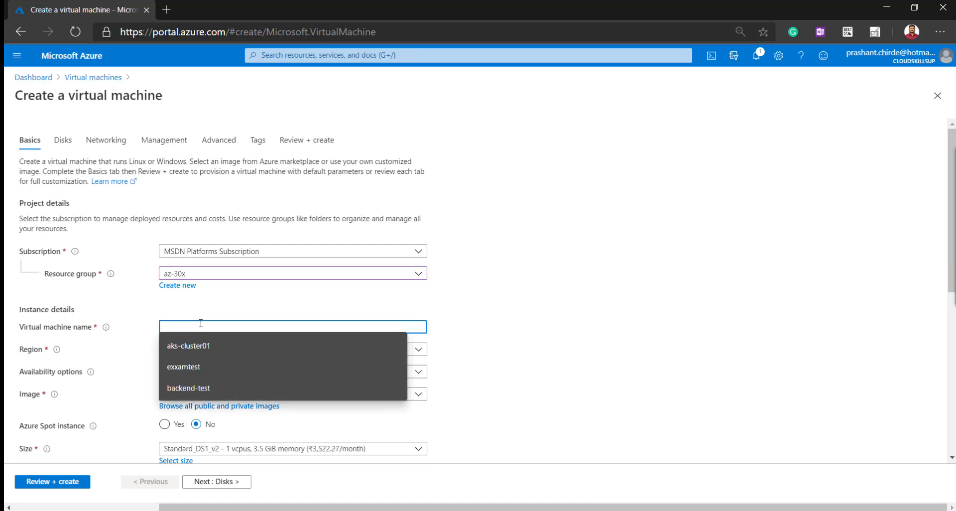
pyautogui.write('c')
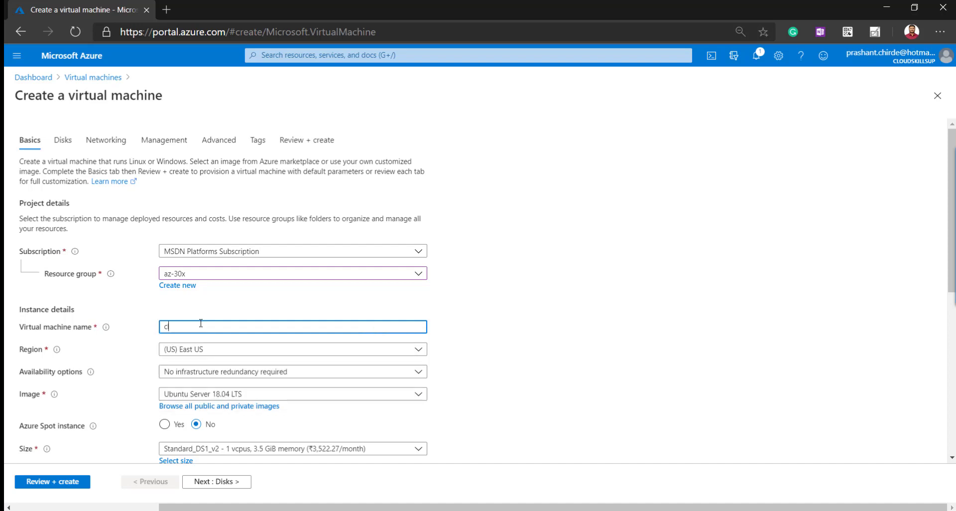
pyautogui.write('loudskills-vm')
pyautogui.click(21, 355)
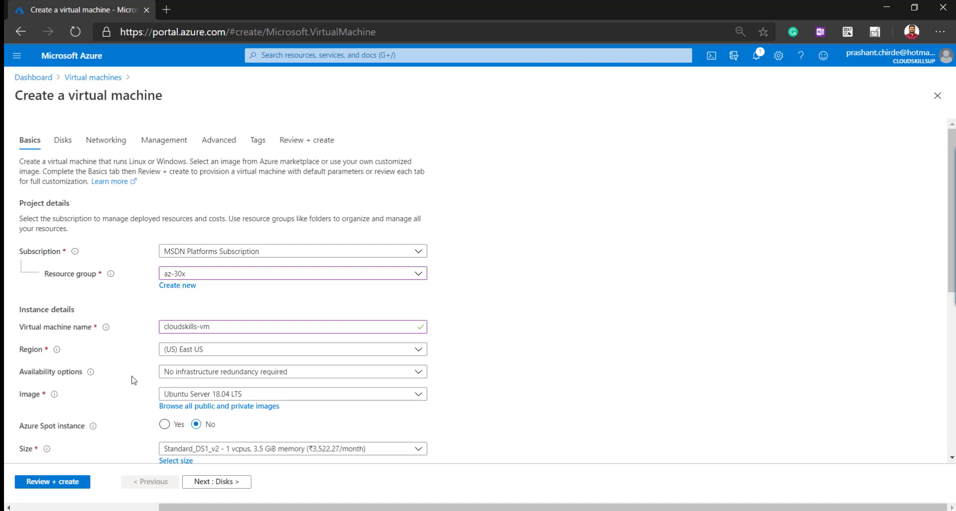
# Keep no infrastructure redundancy and switch the image to Windows Server 2016 Datacenter
pyautogui.scroll(-1, 133, 380)
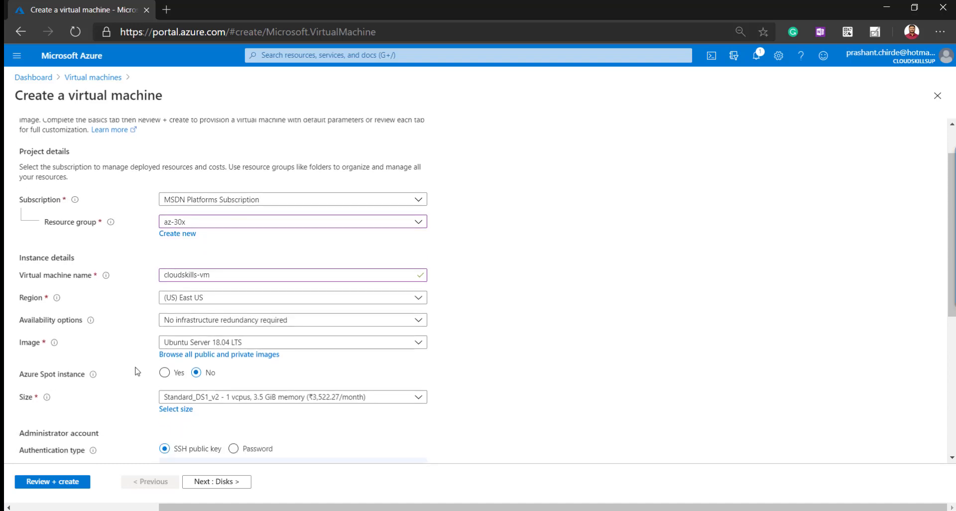
pyautogui.click(211, 324)
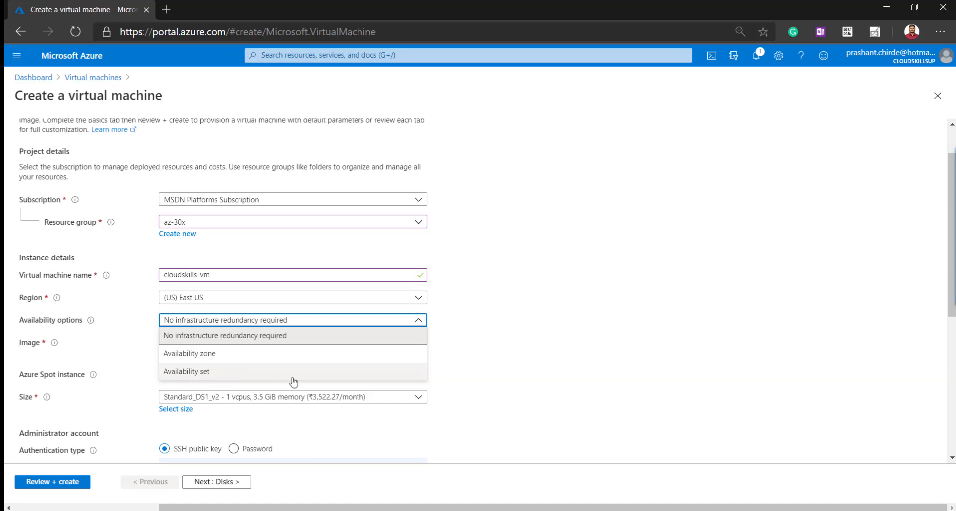
pyautogui.click(506, 334)
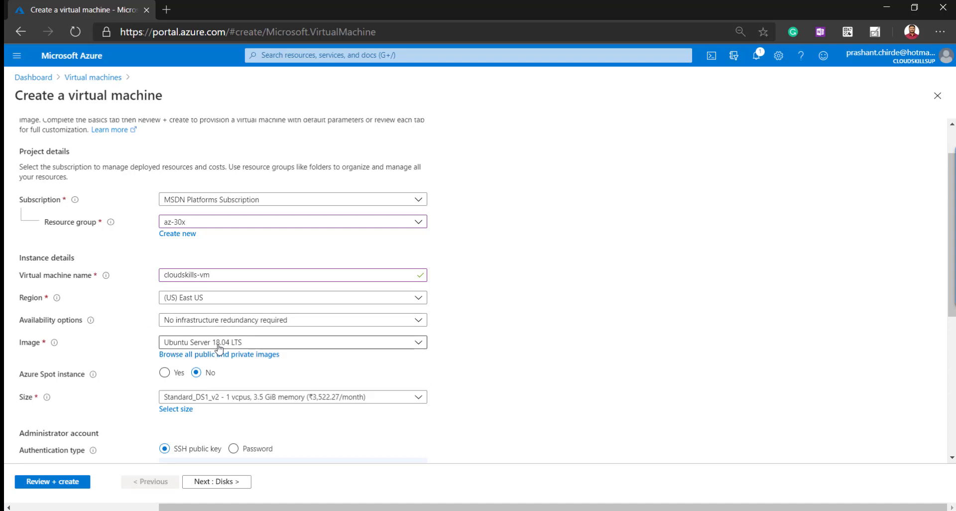
pyautogui.click(311, 343)
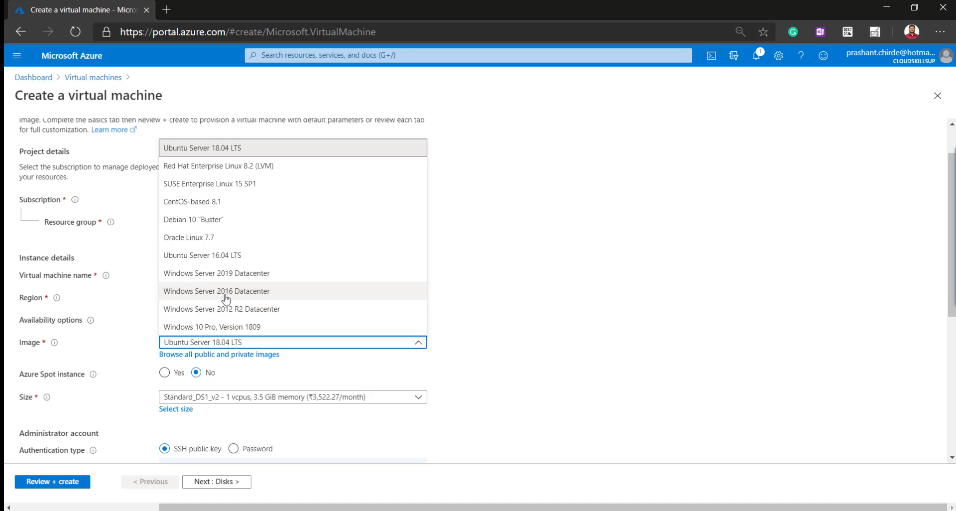
pyautogui.click(225, 297)
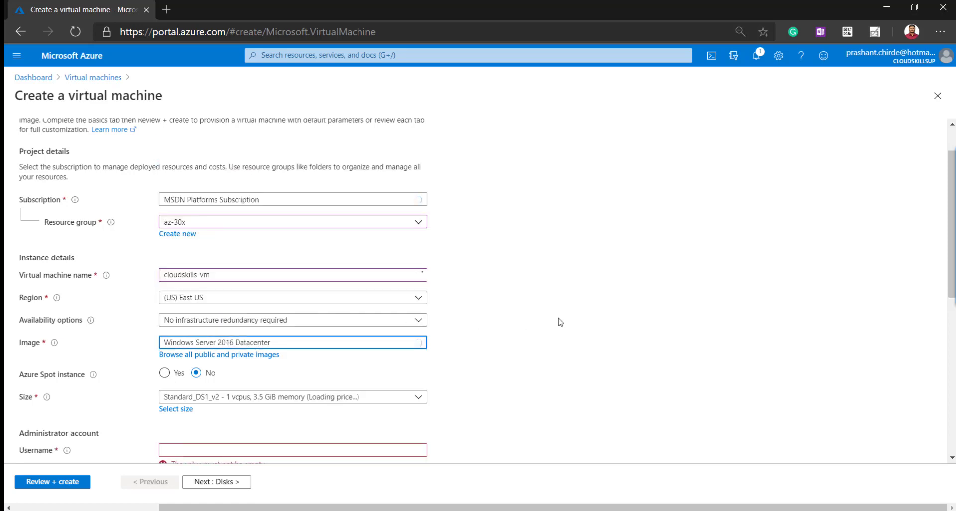
pyautogui.scroll(-1, 571, 308)
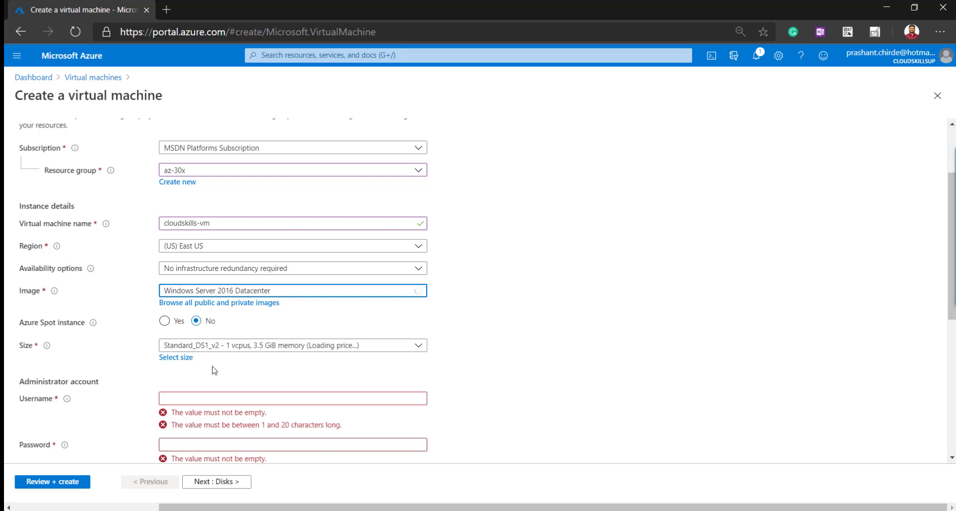
# Browse all 363 VM sizes and reselect Standard_DS1_v2 (1 vCPU, 3.5 GiB memory)
pyautogui.click(173, 360)
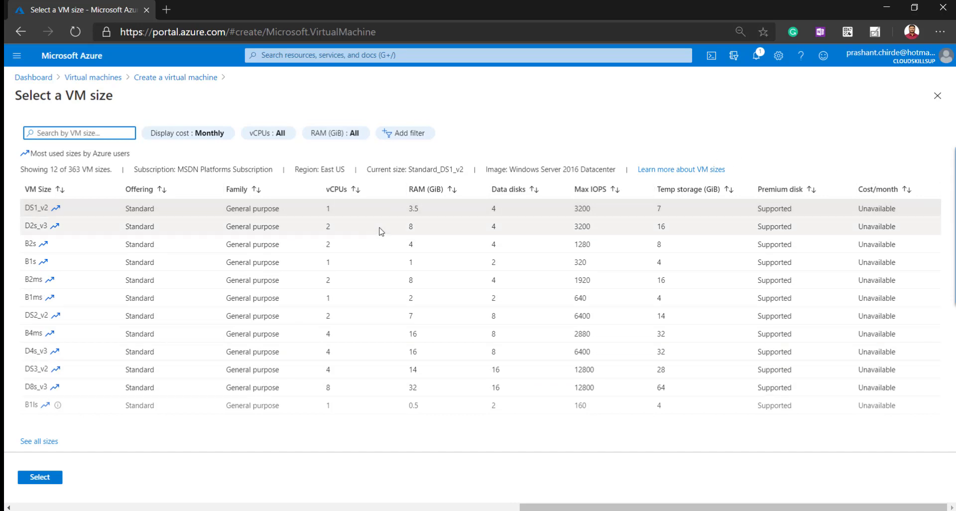
pyautogui.click(44, 447)
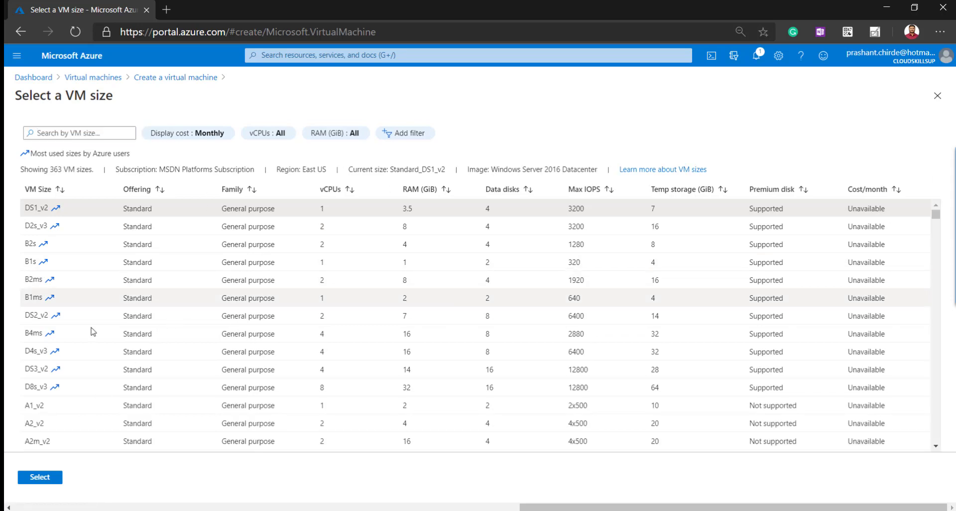
pyautogui.scroll(-5, 138, 323)
pyautogui.scroll(-13, 138, 323)
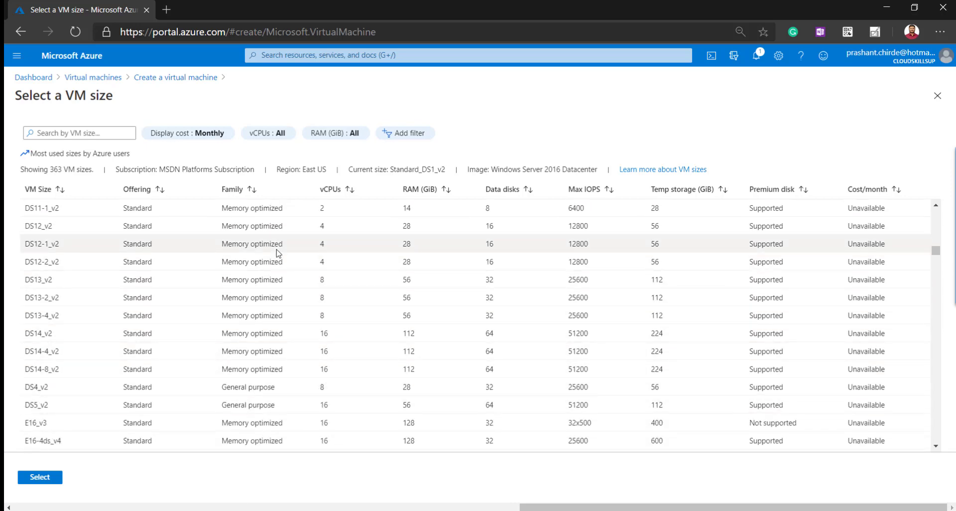
pyautogui.scroll(-5, 289, 258)
pyautogui.scroll(20, 294, 247)
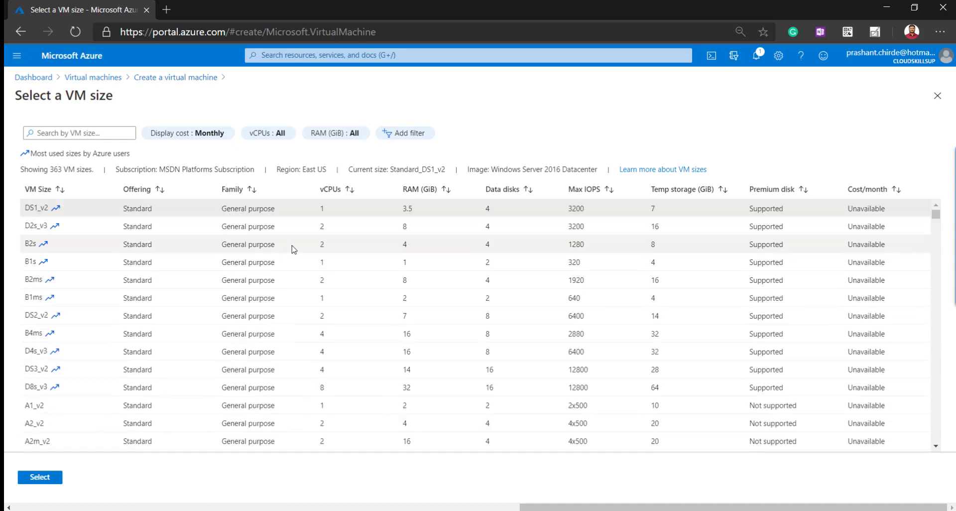
pyautogui.click(32, 209)
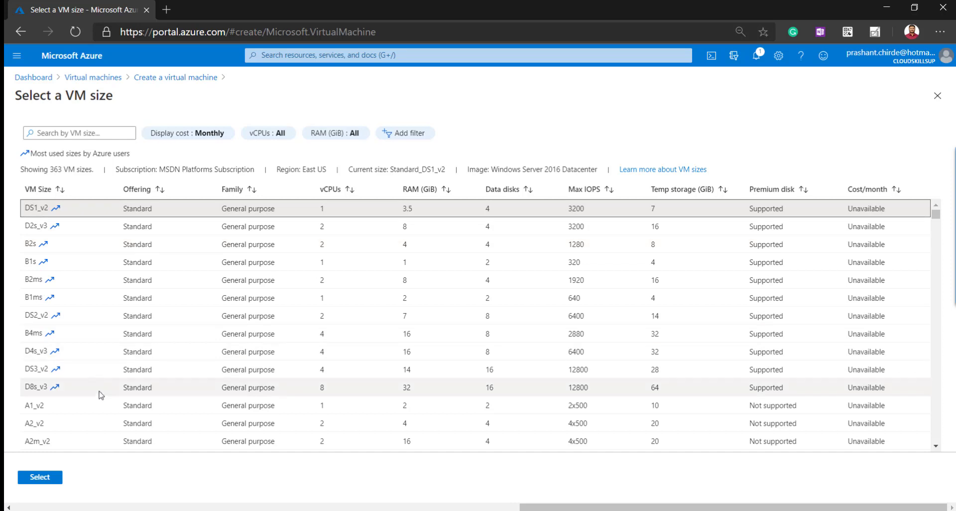
pyautogui.click(52, 479)
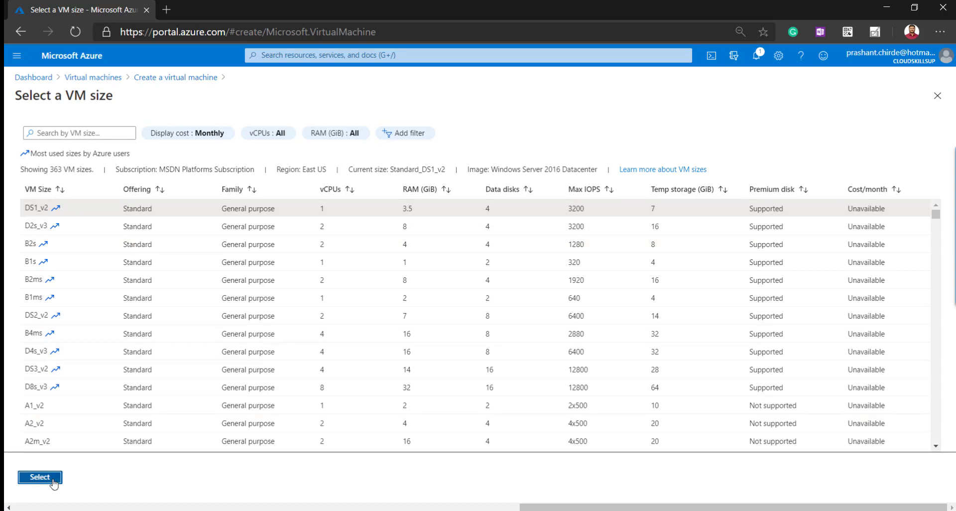
pyautogui.scroll(-2, 199, 321)
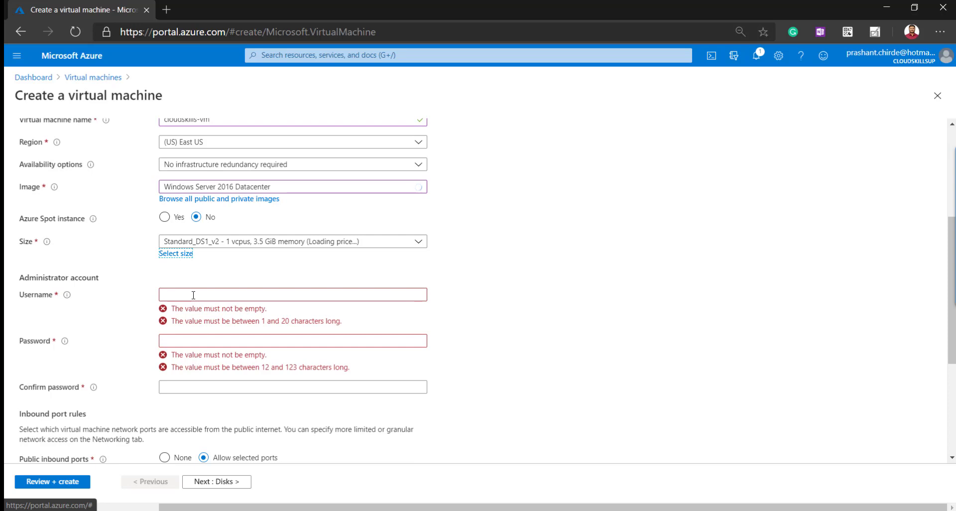
# Enter the administrator username, then type and confirm the administrator password
pyautogui.click(194, 294)
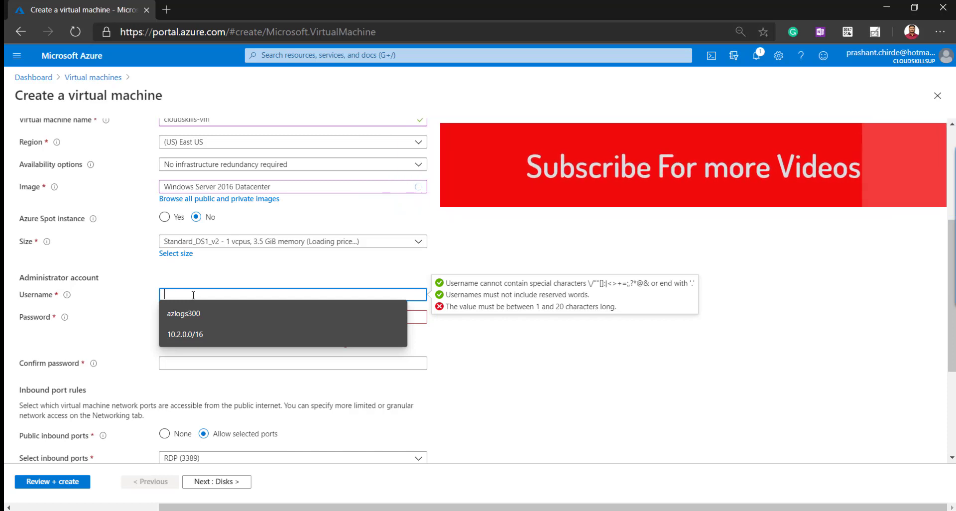
pyautogui.write('a')
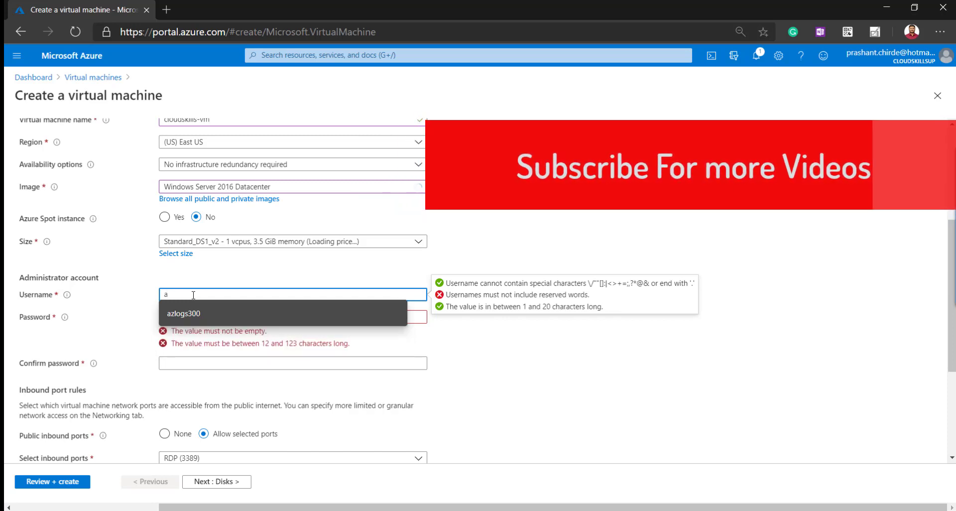
pyautogui.press('BackSpace')
pyautogui.write('ad')
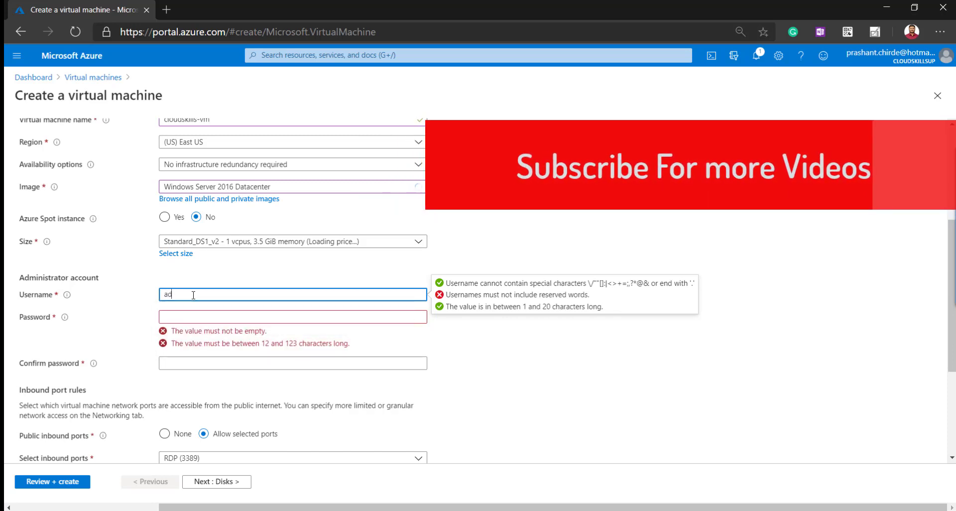
pyautogui.write('min-cloudskills')
pyautogui.click(186, 314)
pyautogui.write('Passwo')
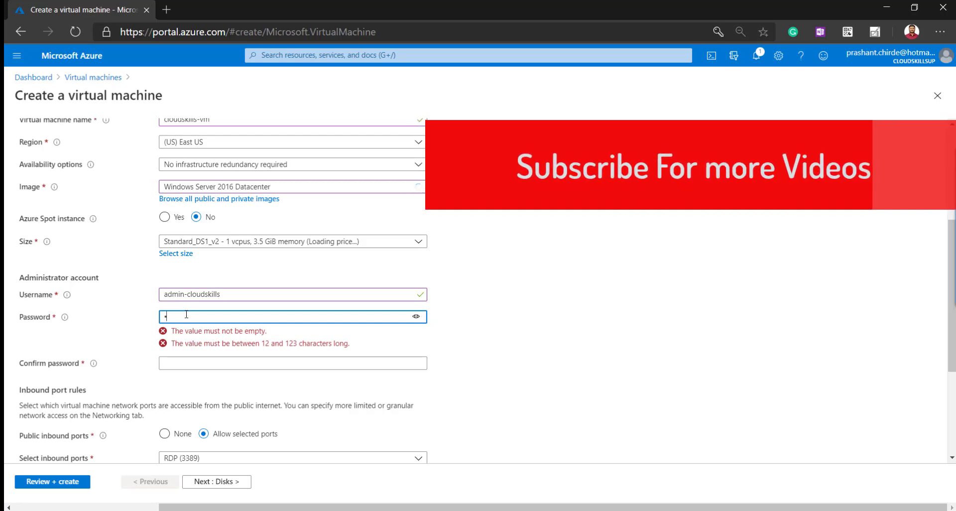
pyautogui.write('•••••••')
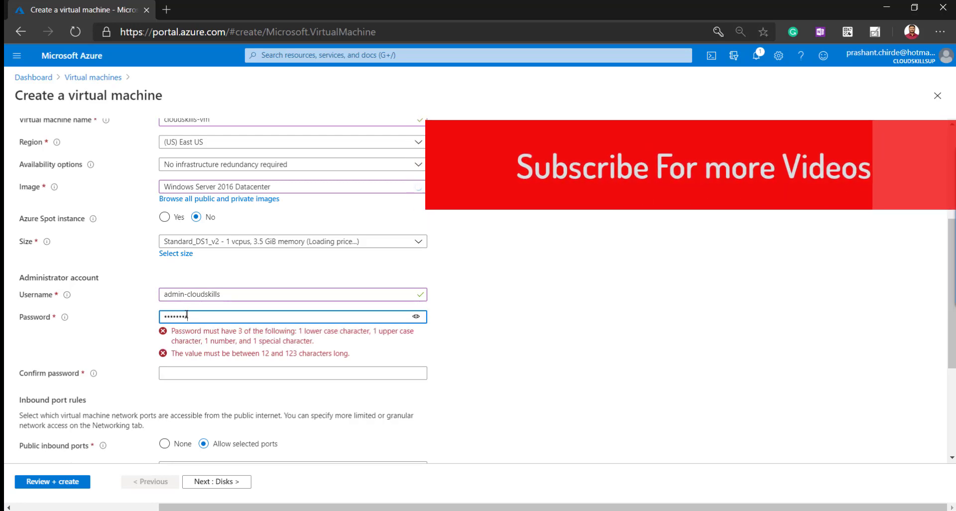
pyautogui.press('Tab')
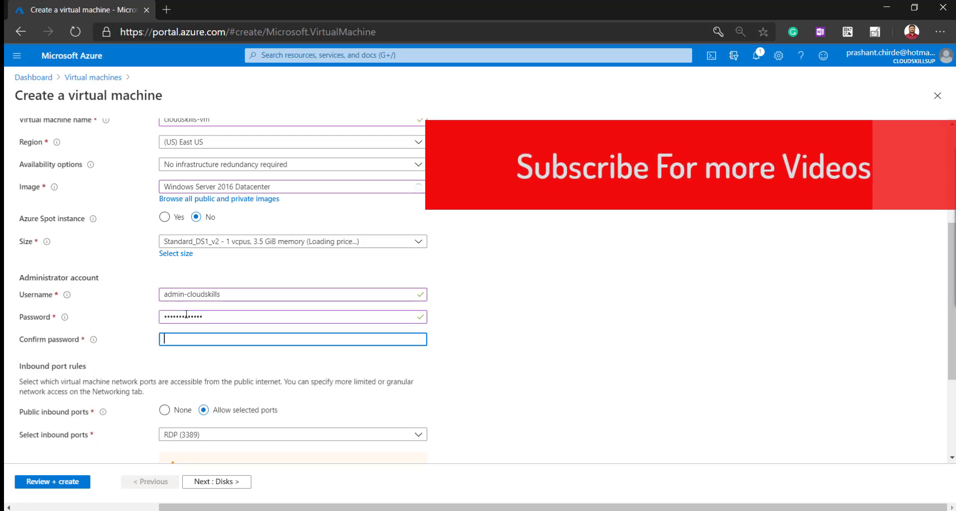
pyautogui.write('Passwor')
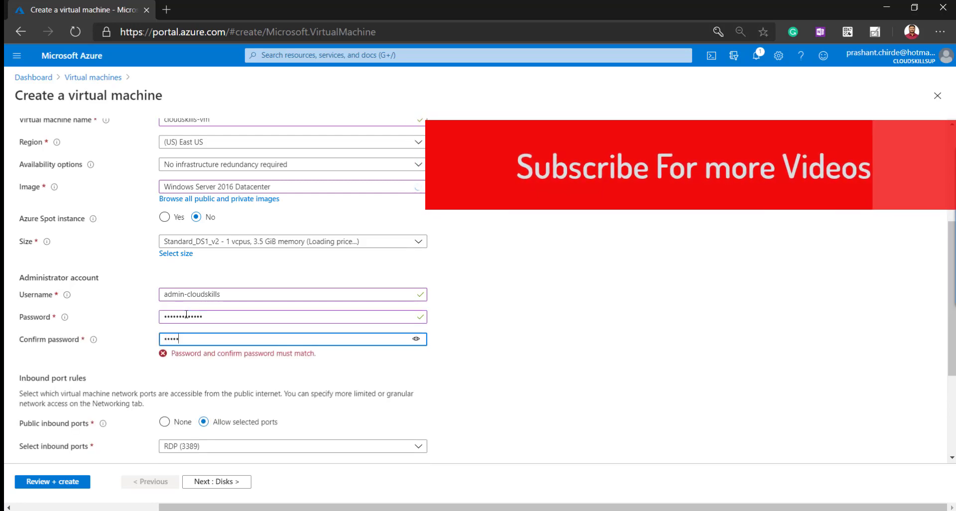
pyautogui.write('d@1234')
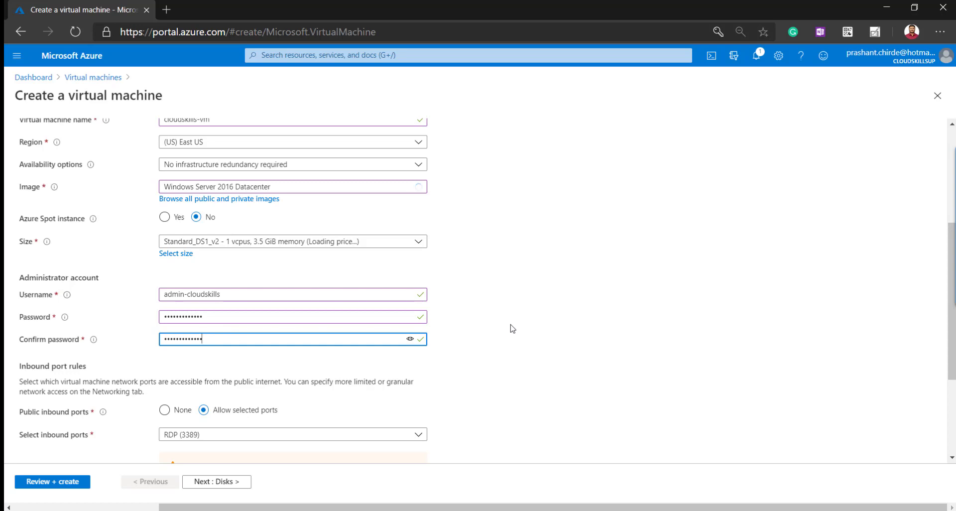
pyautogui.scroll(-1, 513, 326)
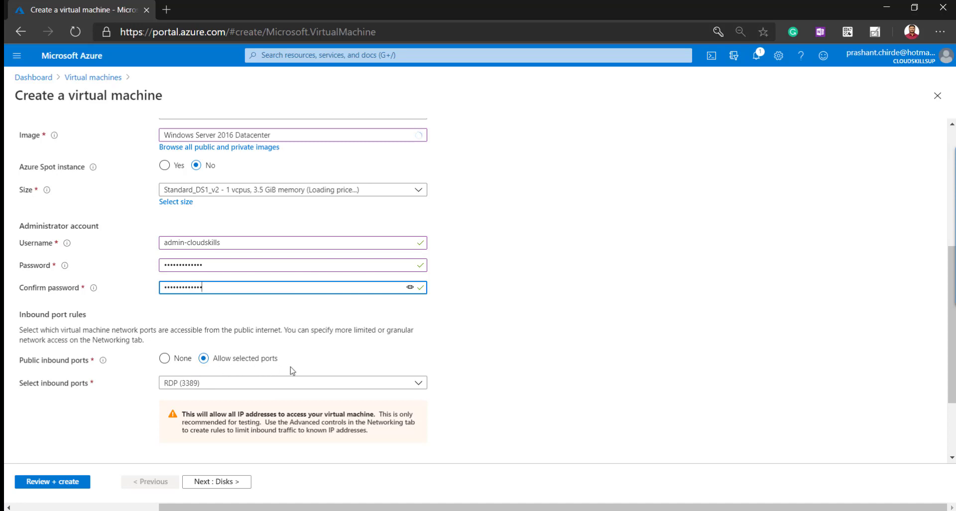
# Keep Windows server as the license type, claiming no existing Windows license
pyautogui.scroll(-2, 255, 392)
pyautogui.click(254, 383)
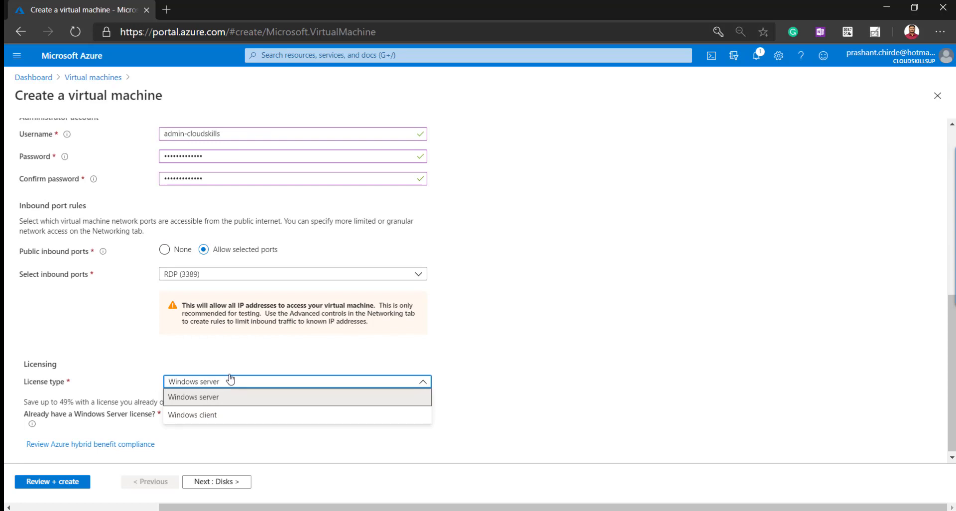
pyautogui.click(282, 359)
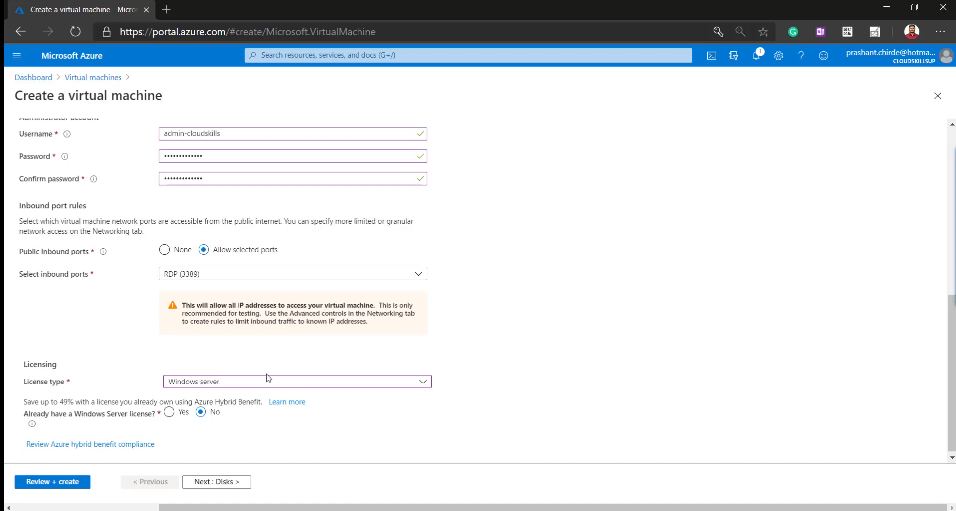
pyautogui.click(233, 384)
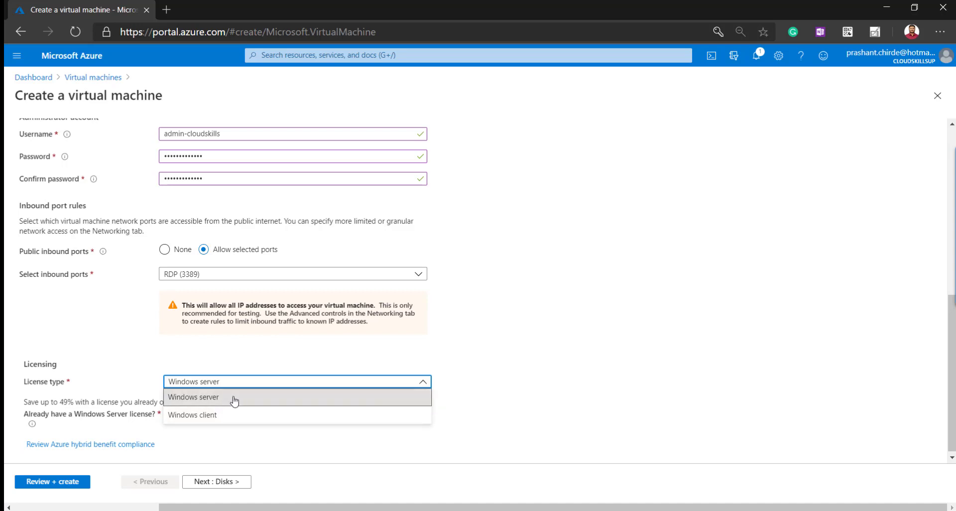
pyautogui.click(234, 398)
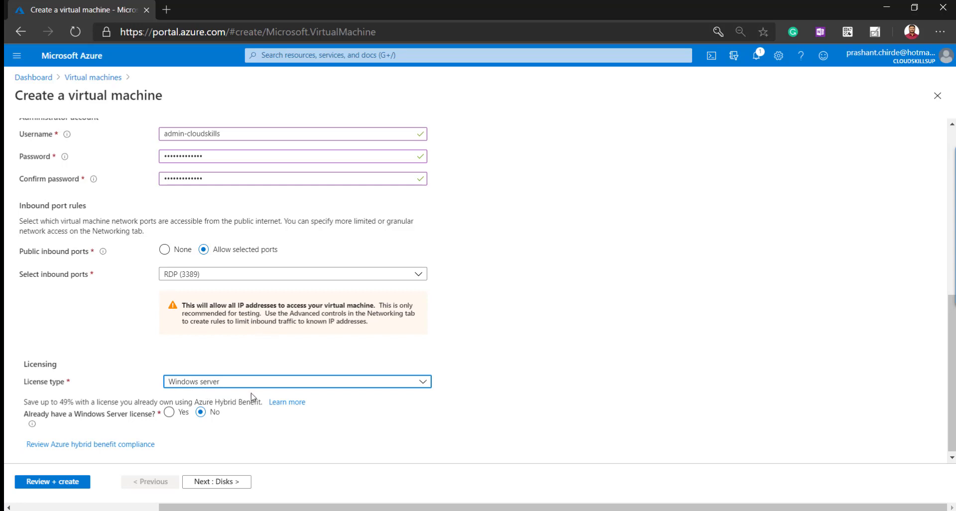
pyautogui.scroll(10, 220, 265)
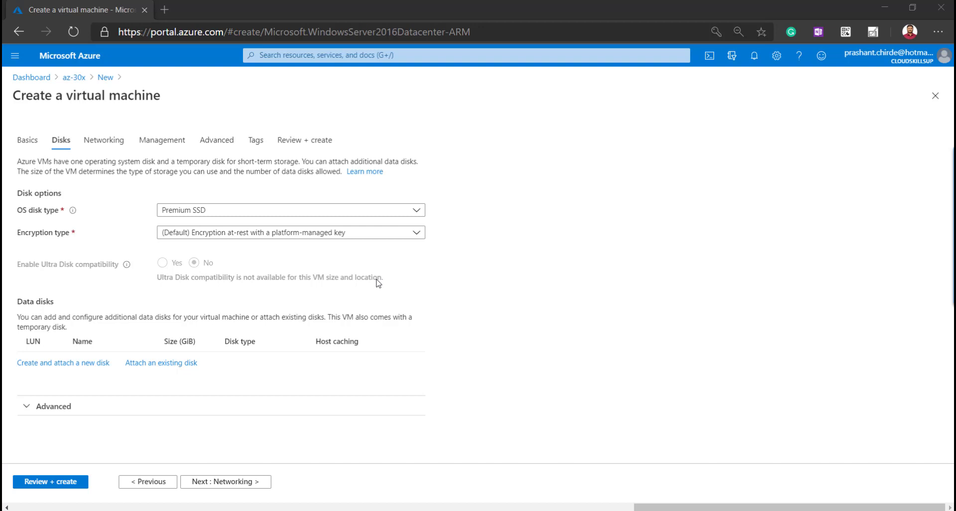
# Keep Premium SSD as the OS disk type and continue to the networking settings
pyautogui.click(222, 210)
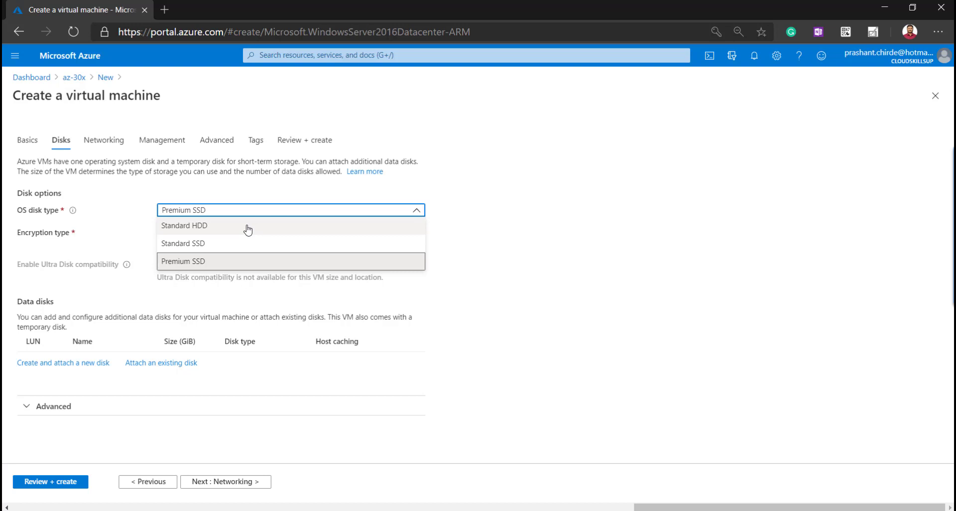
pyautogui.click(193, 268)
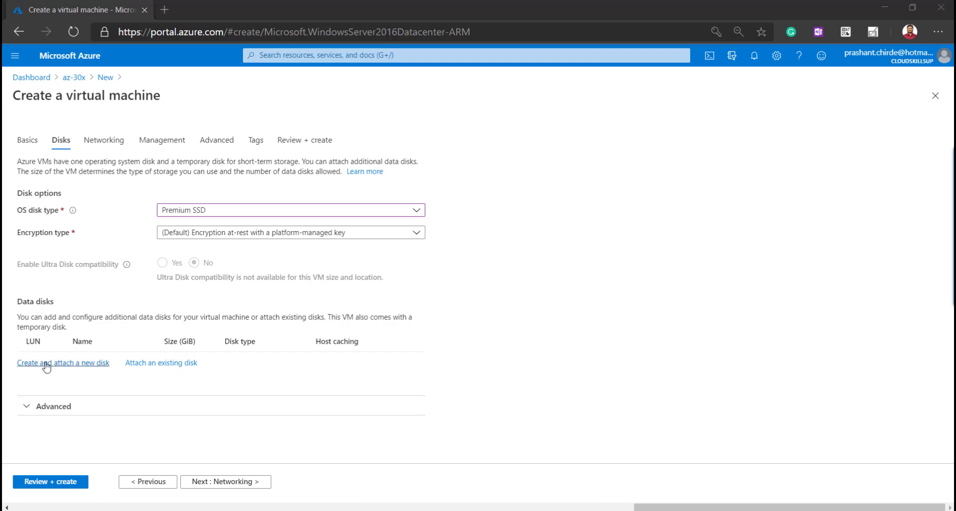
pyautogui.click(110, 146)
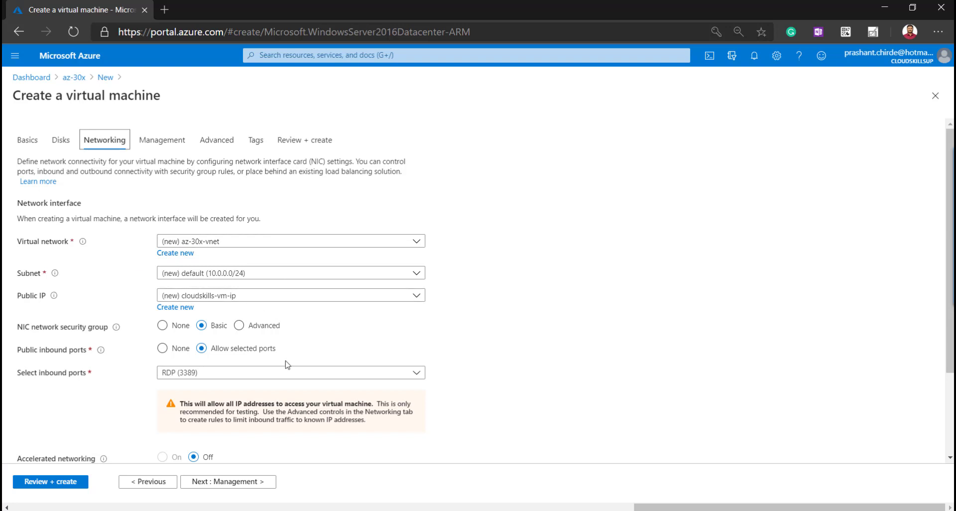
# Leave the networking defaults, with no load balancing, and continue to Management
pyautogui.scroll(-2, 287, 364)
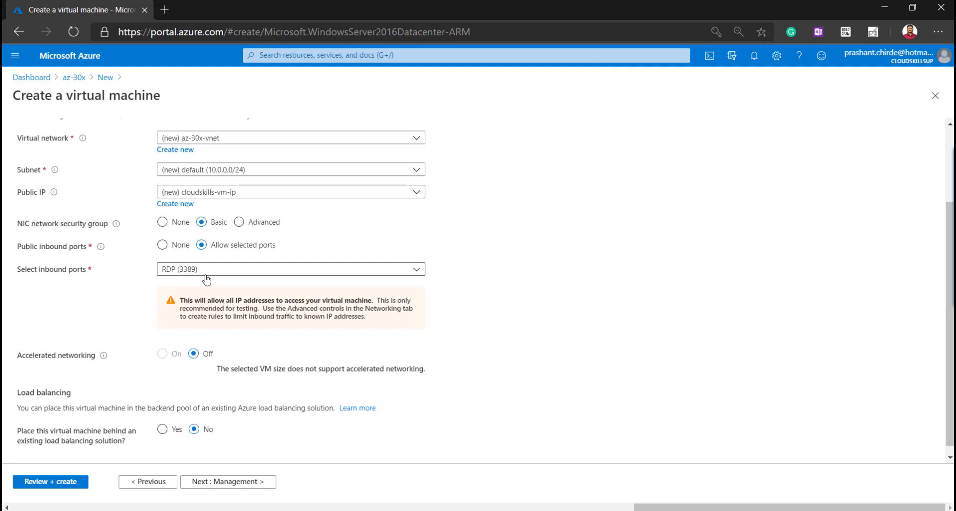
pyautogui.scroll(-1, 207, 279)
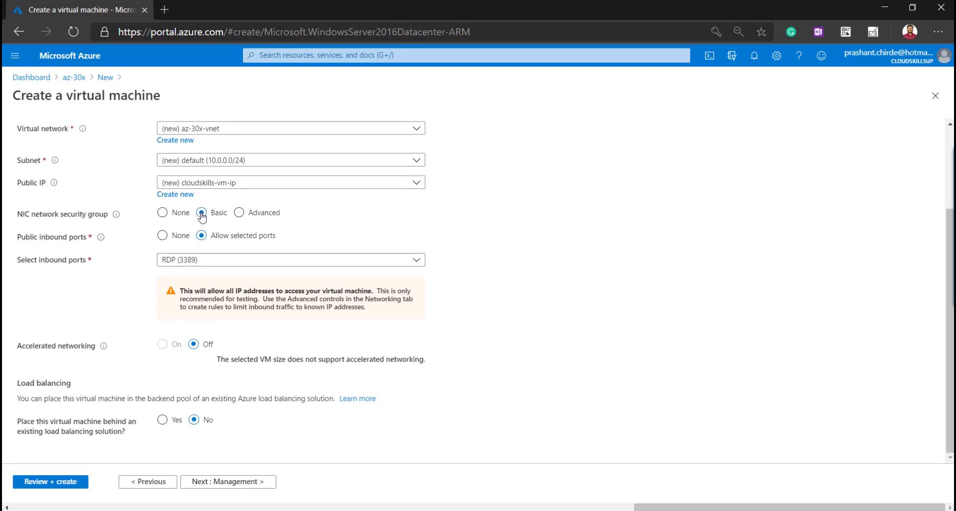
pyautogui.scroll(3, 202, 215)
pyautogui.click(160, 149)
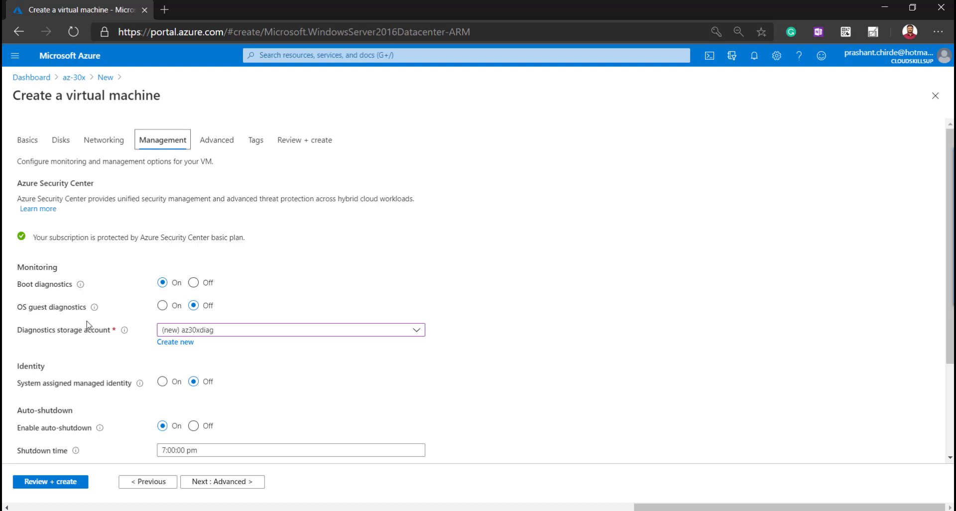
# Turn off the auto-shutdown notification and continue to the Advanced settings
pyautogui.scroll(-3, 347, 352)
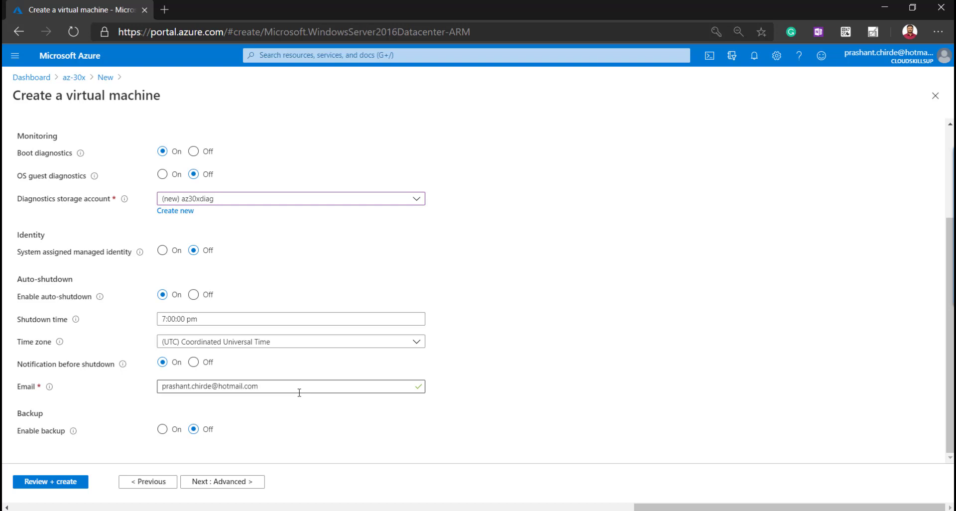
pyautogui.click(197, 364)
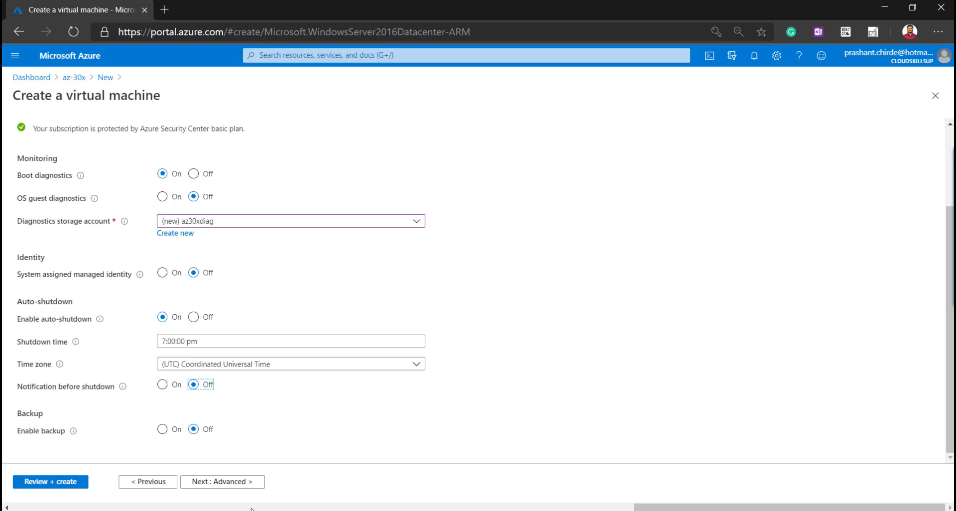
pyautogui.click(244, 479)
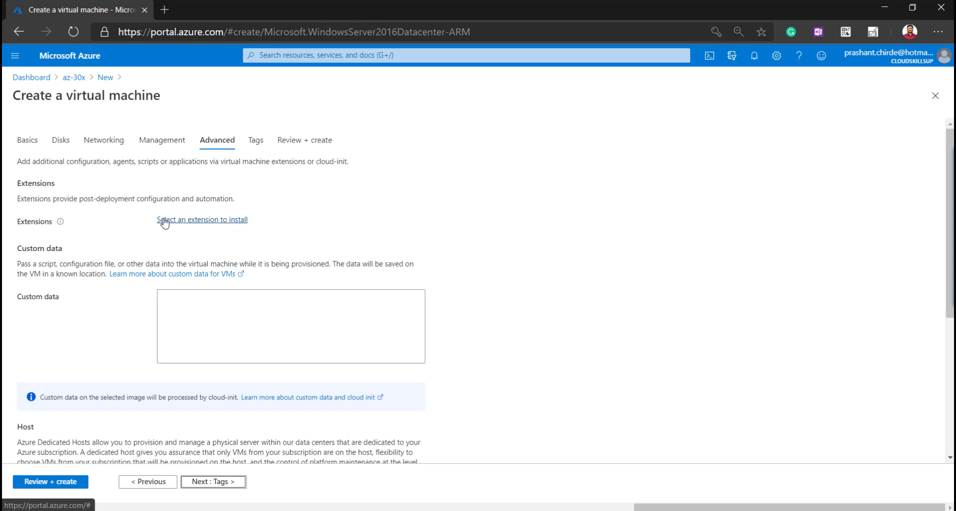
# Leave custom data empty and VM generation at Gen 1, then continue to Tags
pyautogui.click(242, 322)
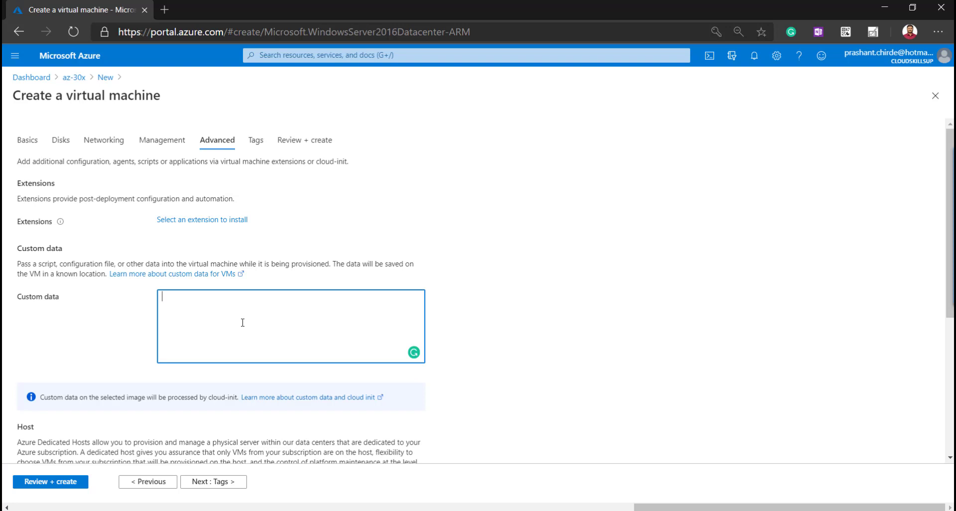
pyautogui.scroll(-5, 242, 322)
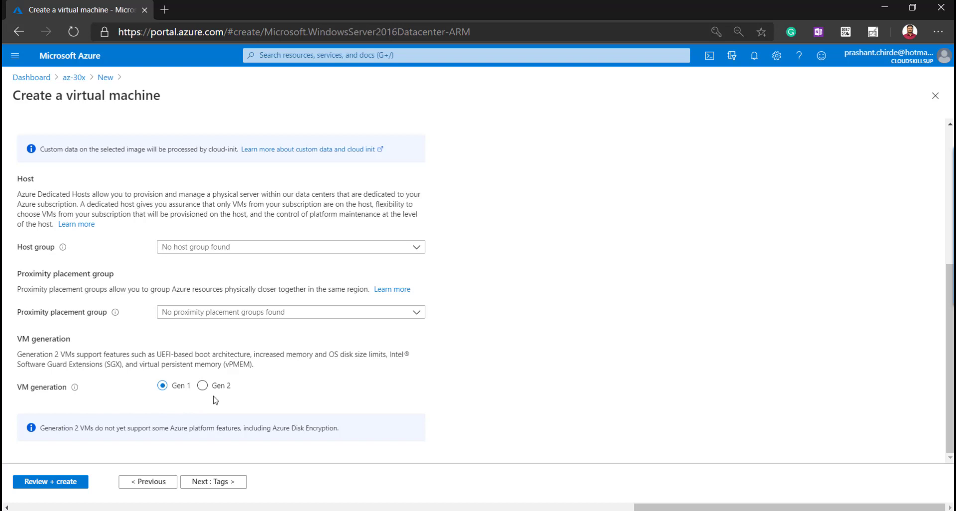
pyautogui.click(222, 485)
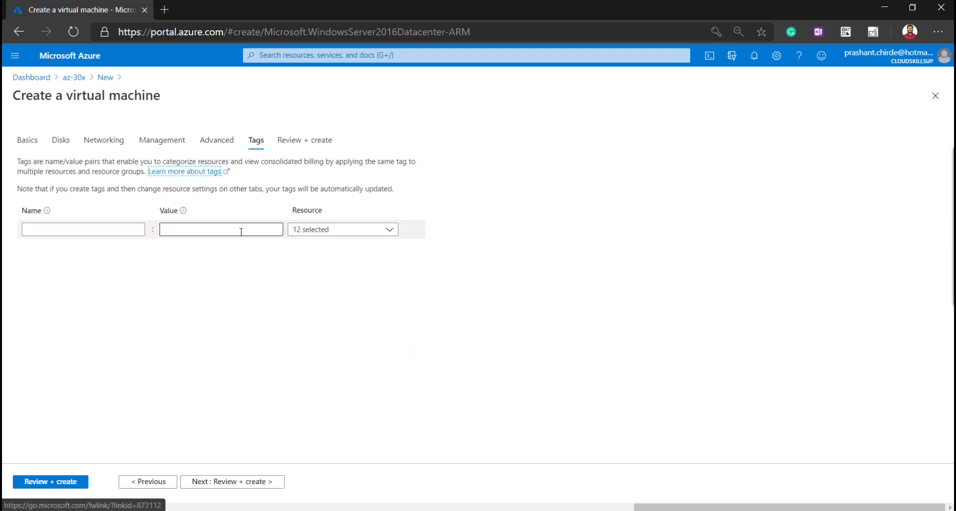
# Confirm validation passed for the Standard DS1 v2 VM at 3.7675 INR/hr and create it
pyautogui.click(223, 483)
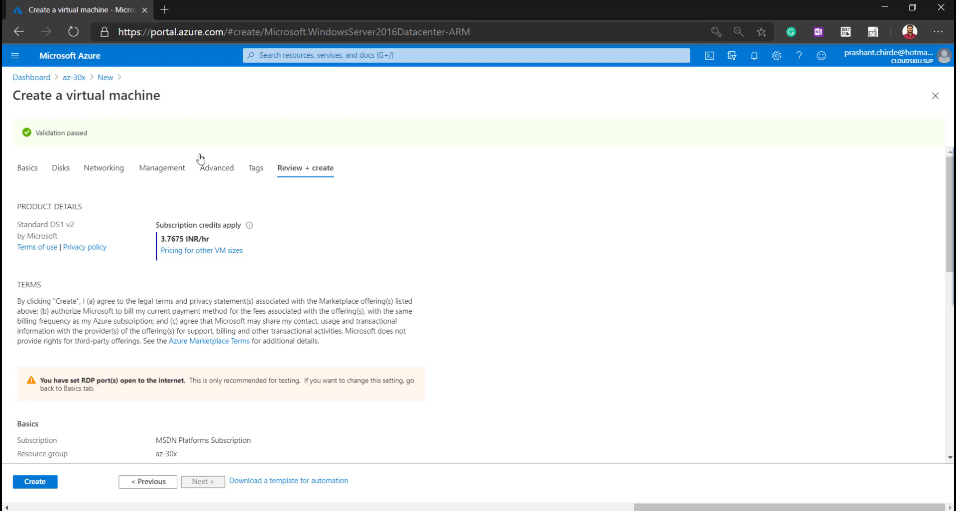
pyautogui.moveTo(101, 140); pyautogui.dragTo(33, 136)
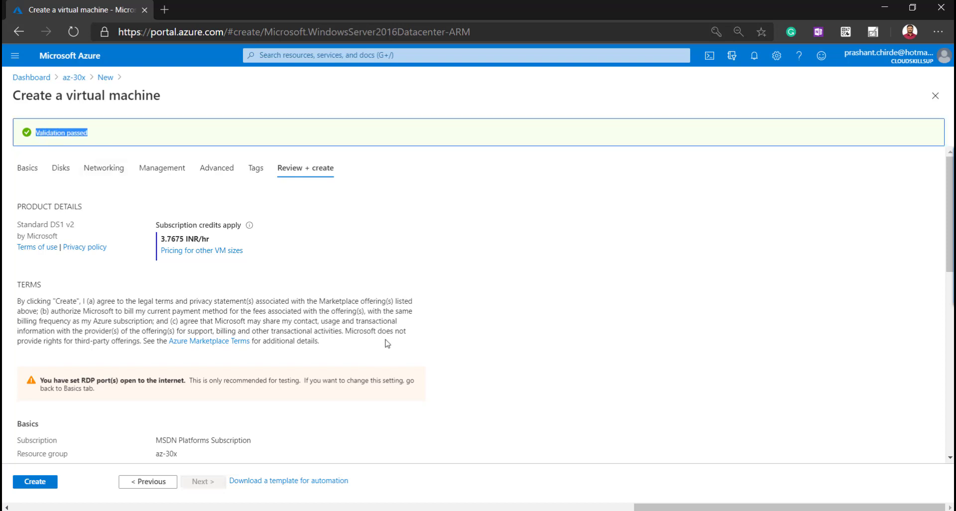
pyautogui.scroll(-10, 386, 339)
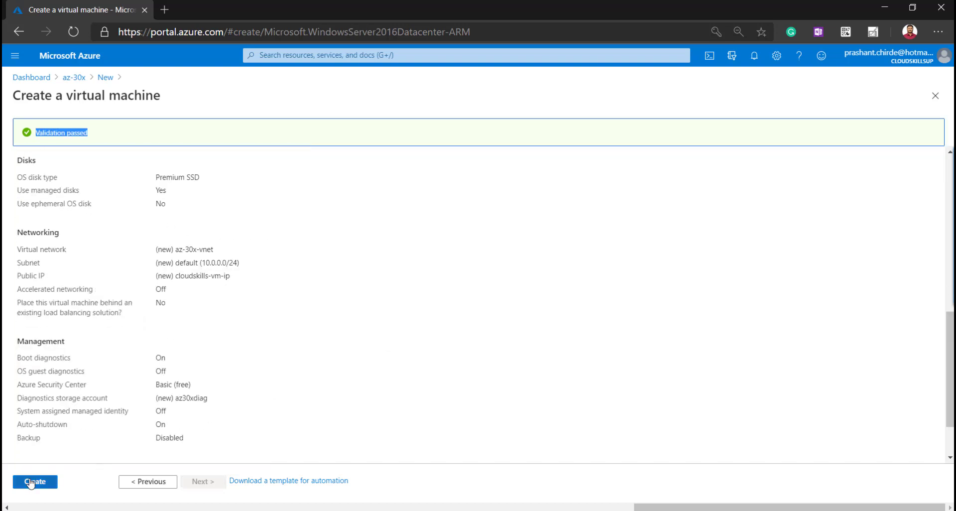
pyautogui.click(31, 481)
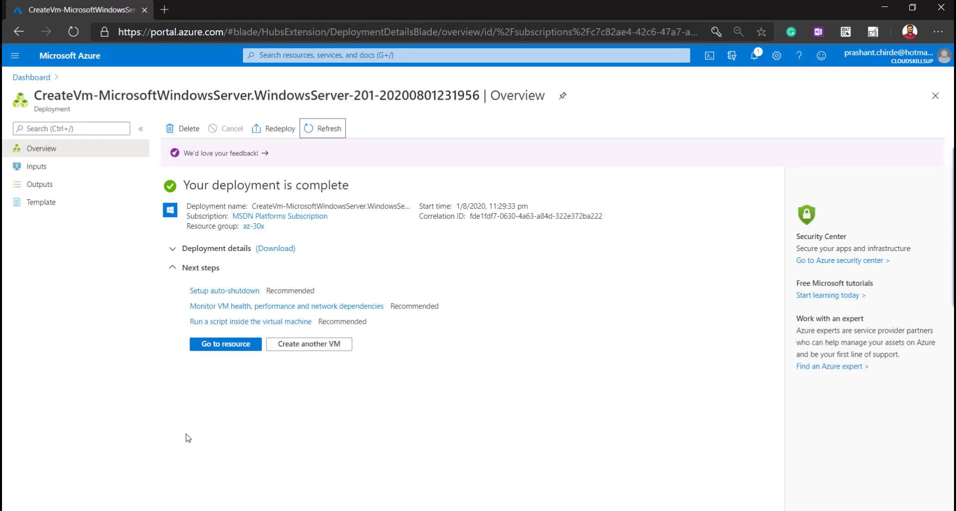
# Copy cloudskills-vm's public IP 52.252.101.111 and select the old address in Remote Desktop Connection
pyautogui.click(211, 349)
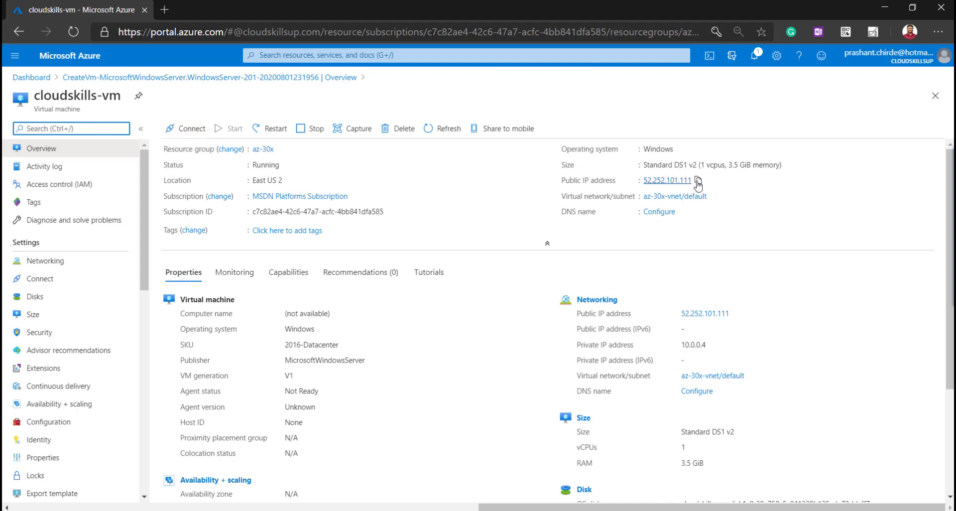
pyautogui.click(699, 182)
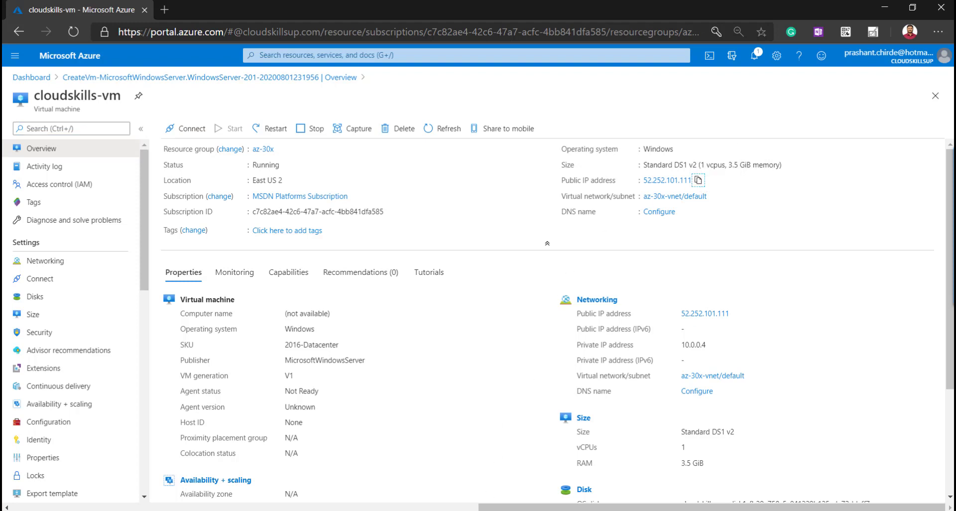
pyautogui.hotkey('alt', 'Tab')
pyautogui.moveTo(487, 207); pyautogui.dragTo(396, 208)
# Connect to 52.252.101.111 with the VM's administrator username and password, accepting the certificate warning
pyautogui.hotkey('ctrl', 'v')
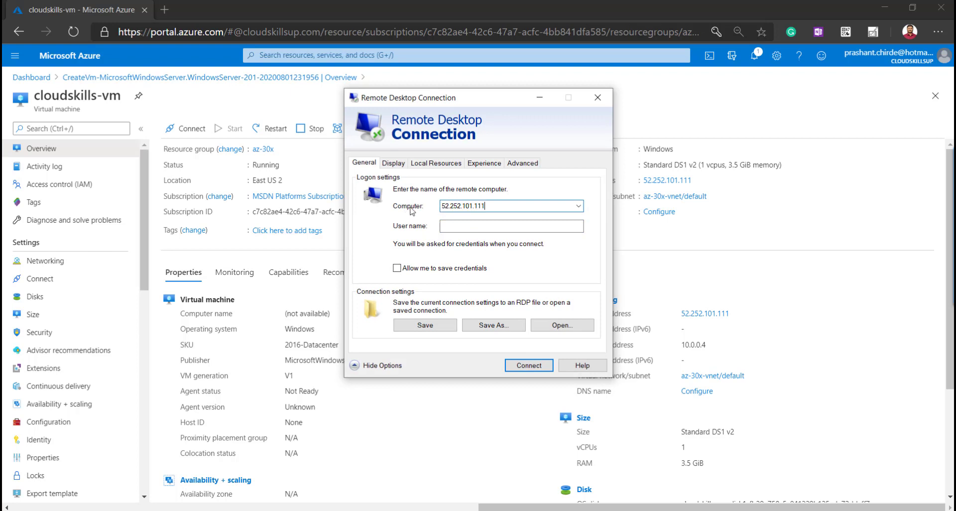
pyautogui.click(529, 365)
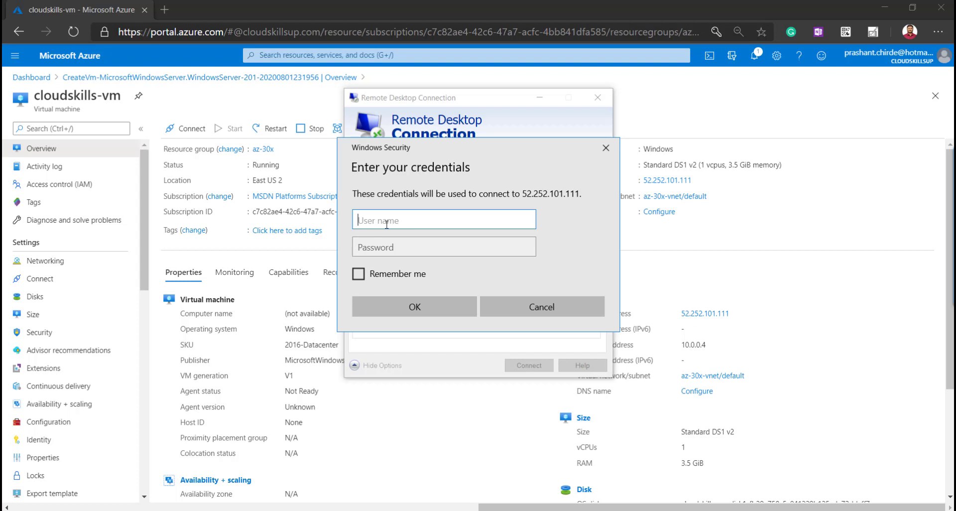
pyautogui.write('admin-cloudskills')
pyautogui.press('Tab')
pyautogui.write('*************')
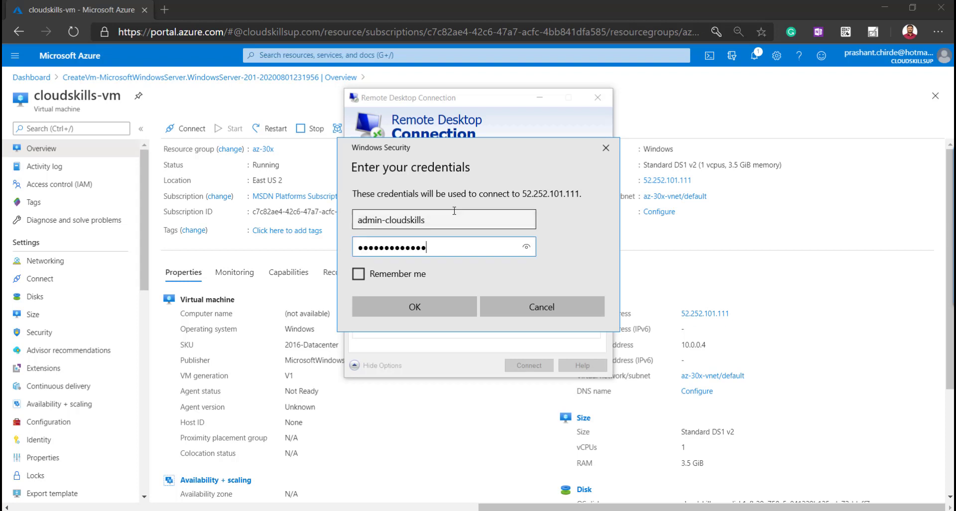
pyautogui.click(417, 307)
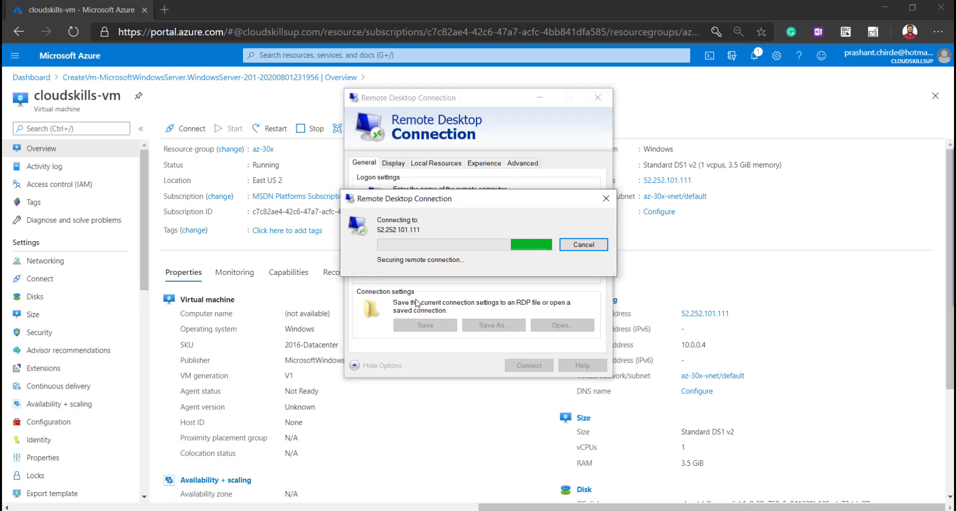
pyautogui.click(521, 340)
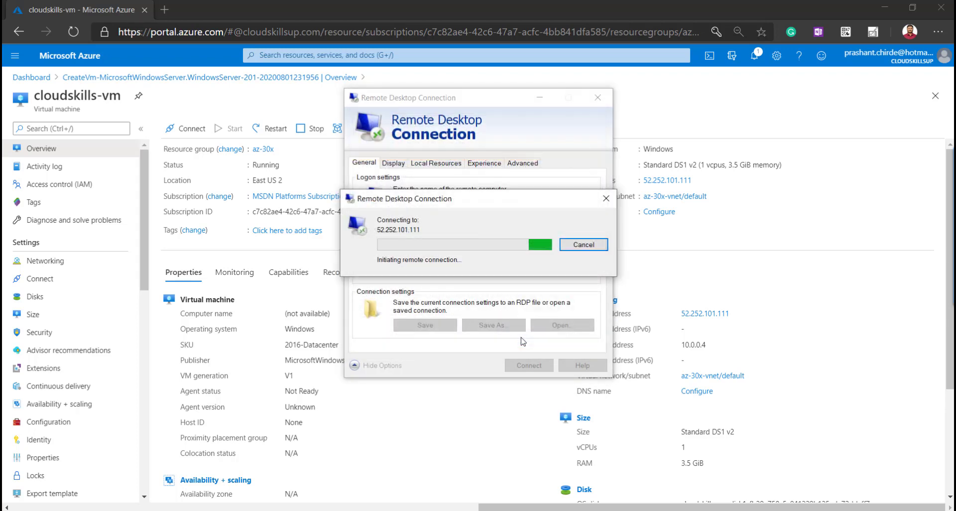